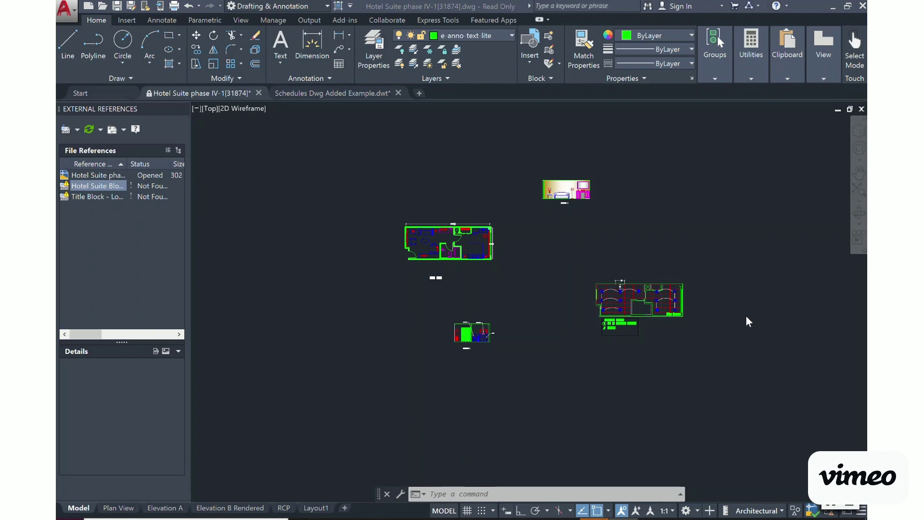
Step: Pan and zoom the current drawing's view to inspect its contents
scroll(745, 316, "up", 2)
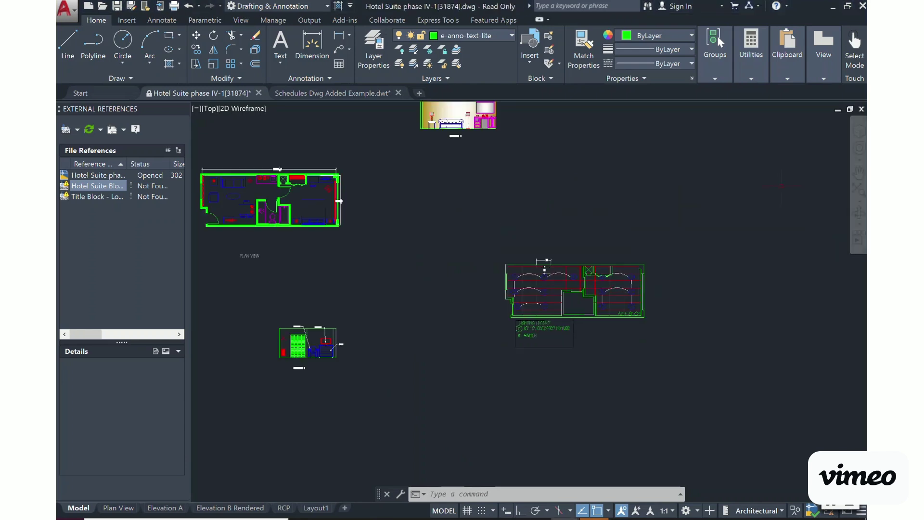
left_click(862, 176)
left_click_drag(547, 220, 576, 246)
right_click(576, 246)
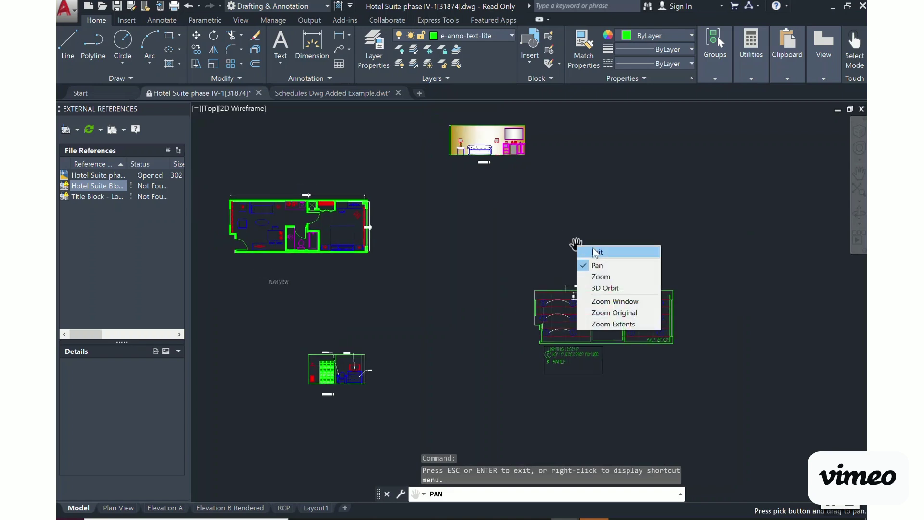
left_click(588, 251)
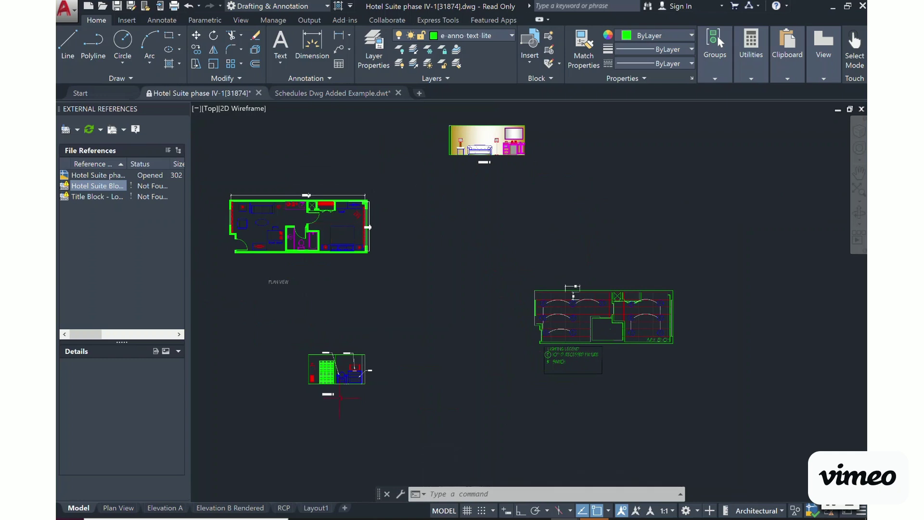
scroll(340, 397, "up", 5)
scroll(340, 385, "down", 5)
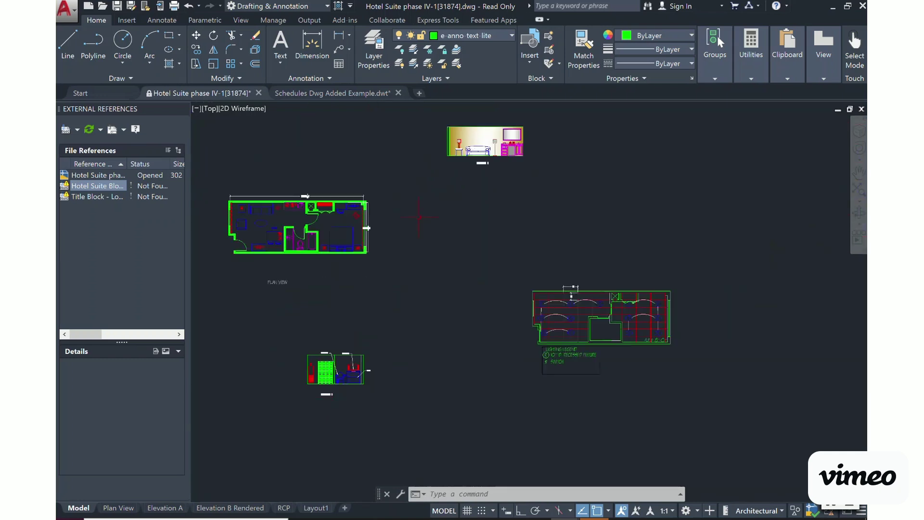
scroll(484, 148, "up", 5)
scroll(509, 206, "down", 5)
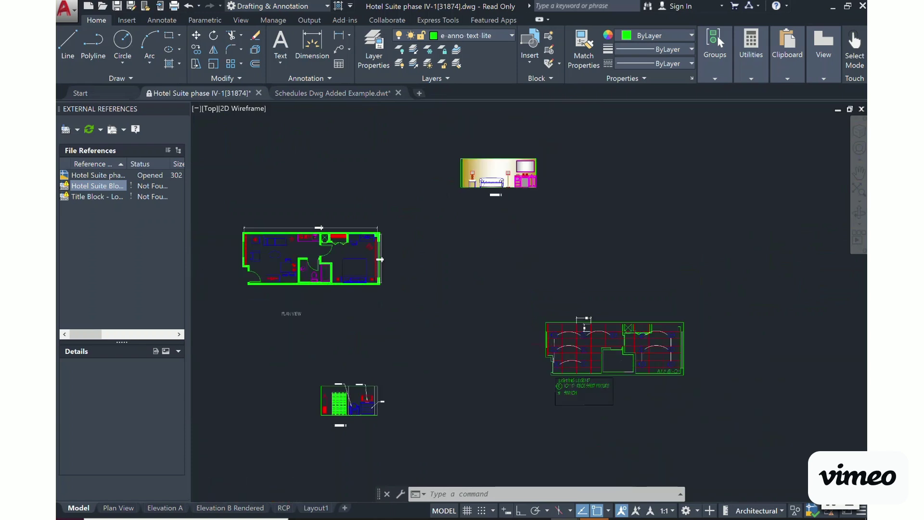
scroll(553, 361, "up", 4)
scroll(553, 361, "down", 4)
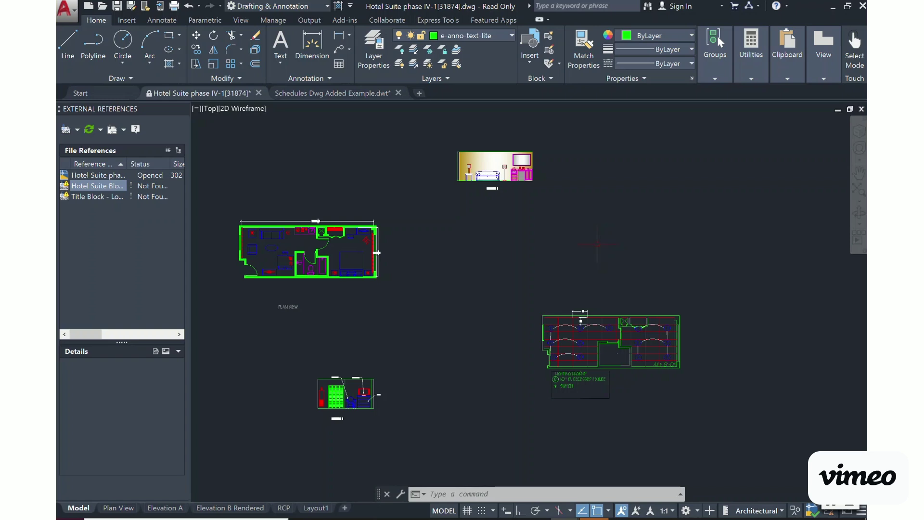
scroll(706, 373, "up", 4)
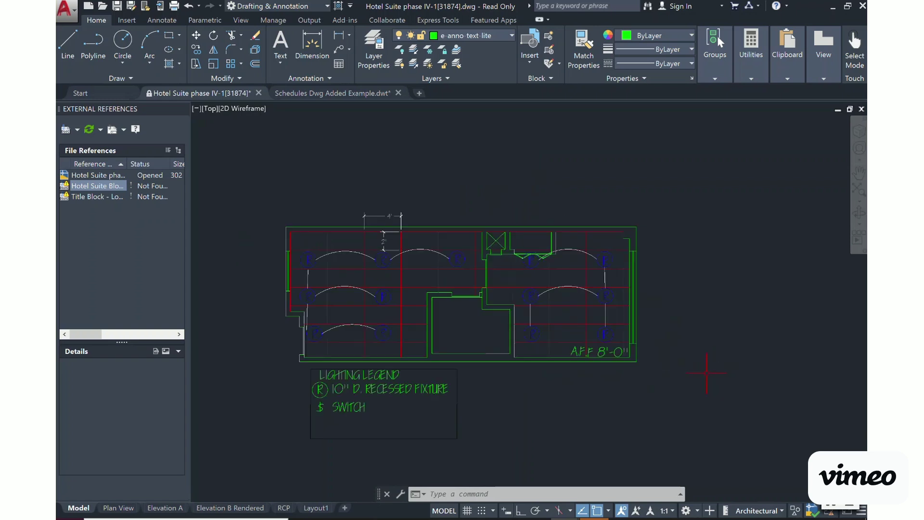
scroll(706, 373, "down", 4)
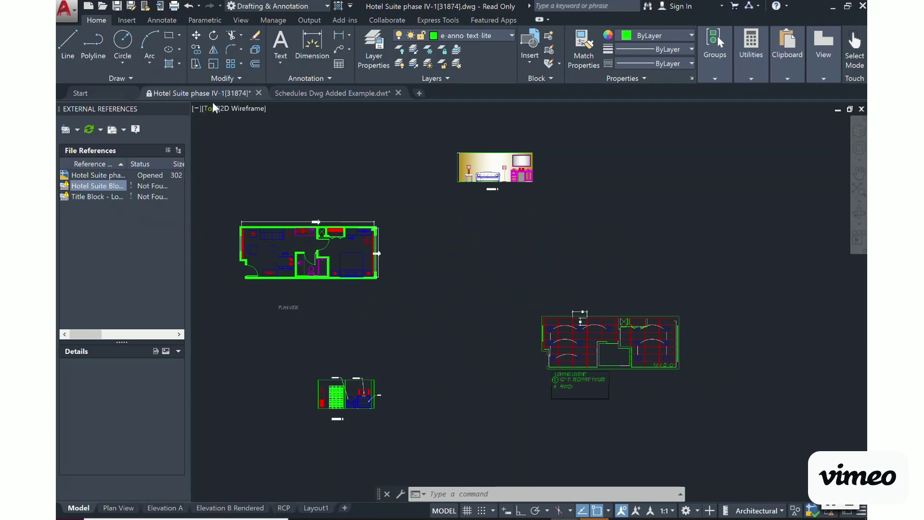
Step: Return to model space, then bring up the Schedules Dwg Added Example drawing and its Schedule layout
mouse_move(201, 93)
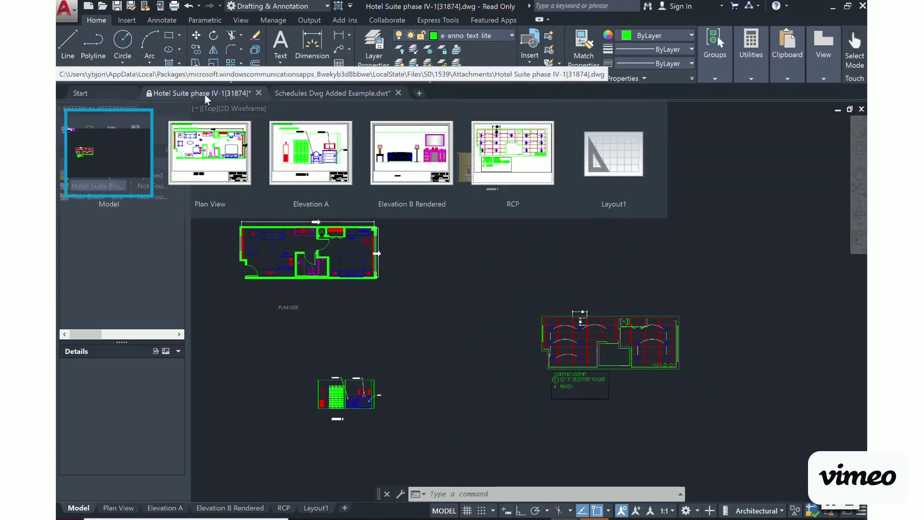
left_click(609, 155)
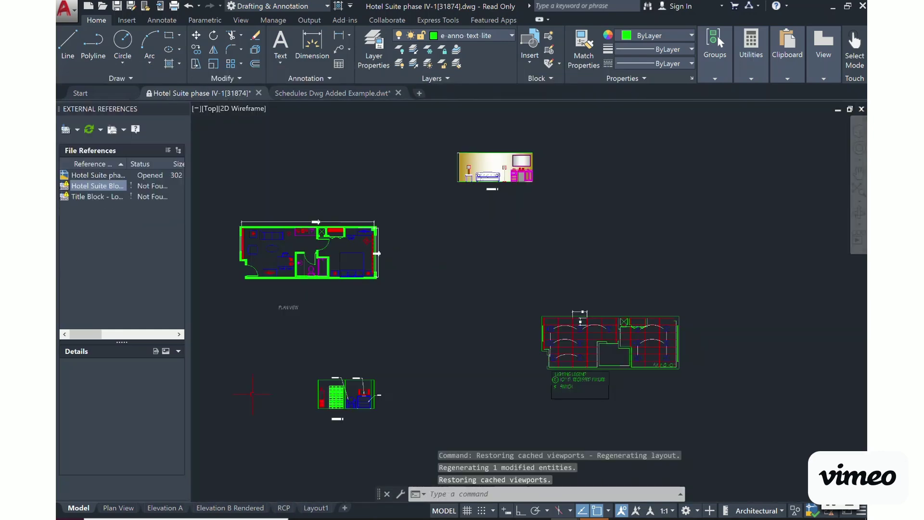
left_click(330, 91)
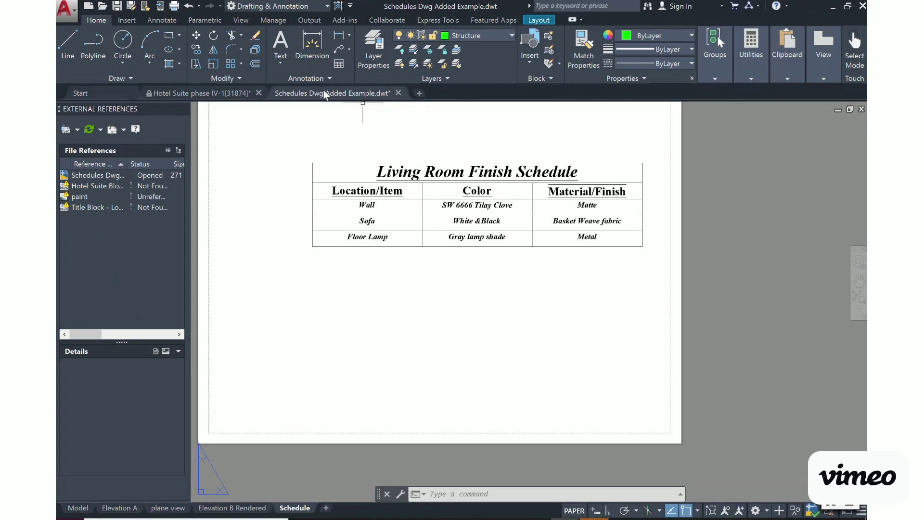
mouse_move(323, 90)
left_click(76, 19)
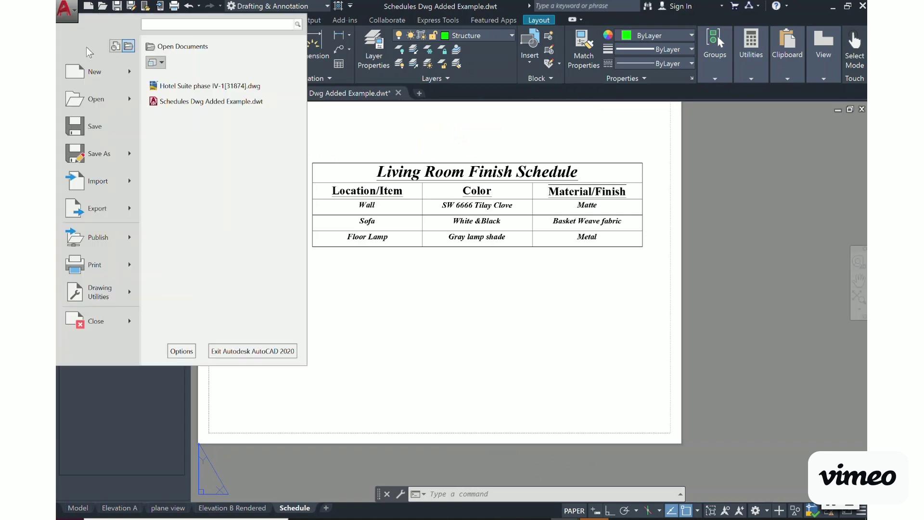
mouse_move(100, 154)
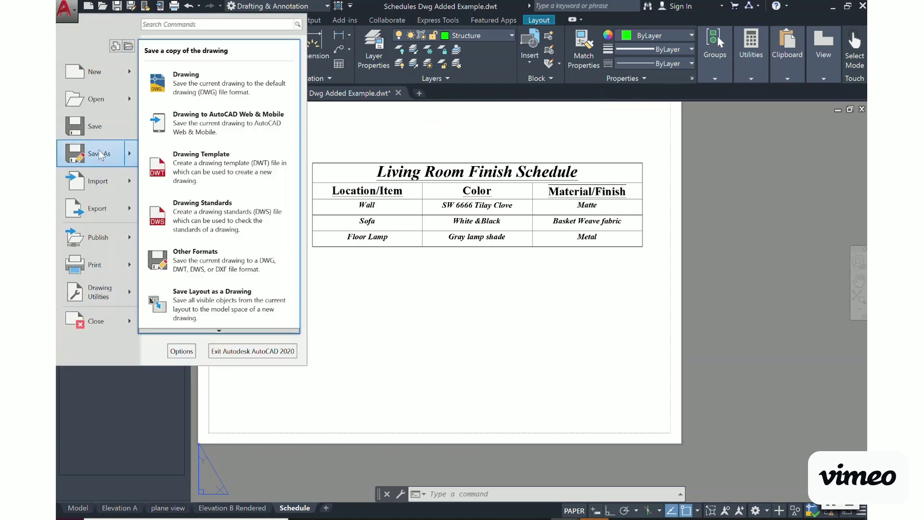
left_click(236, 171)
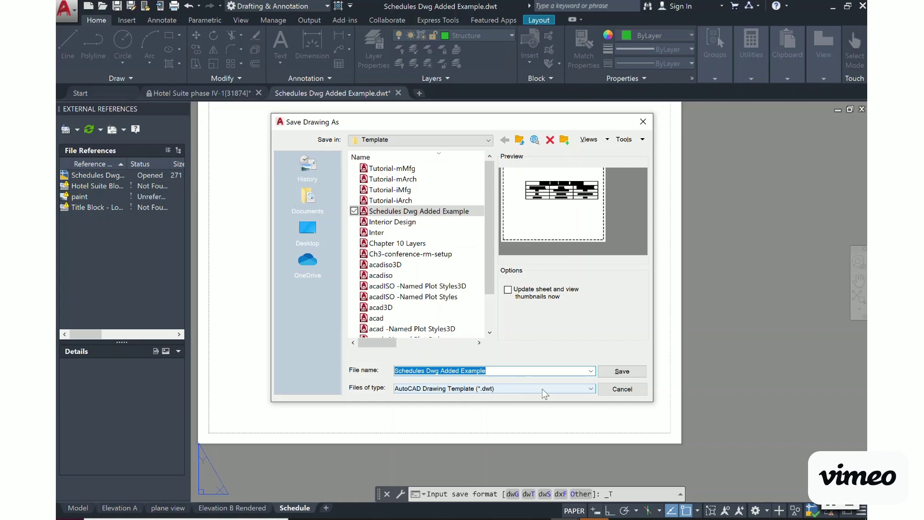
left_click(591, 388)
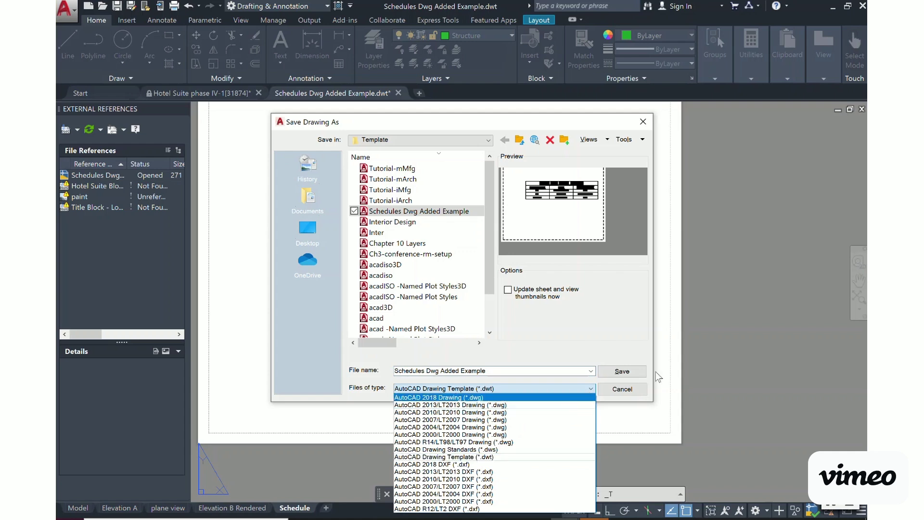
left_click(639, 394)
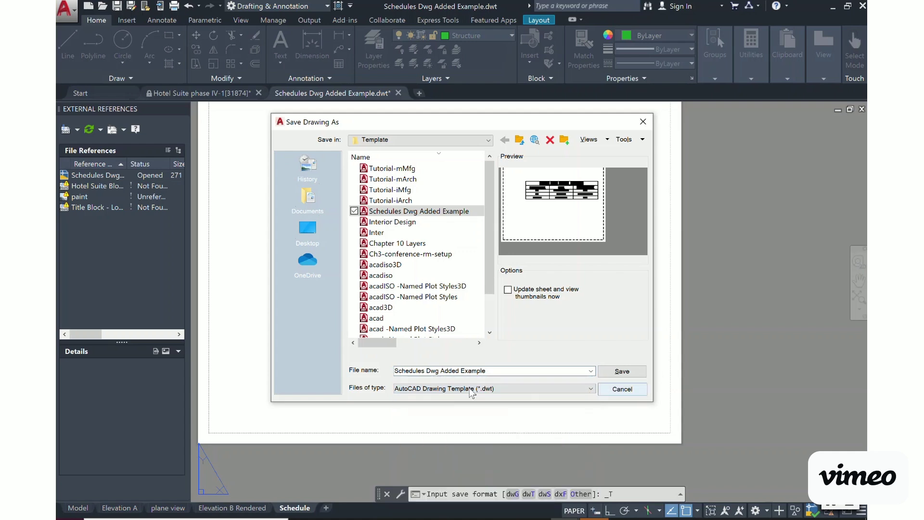
left_click(642, 123)
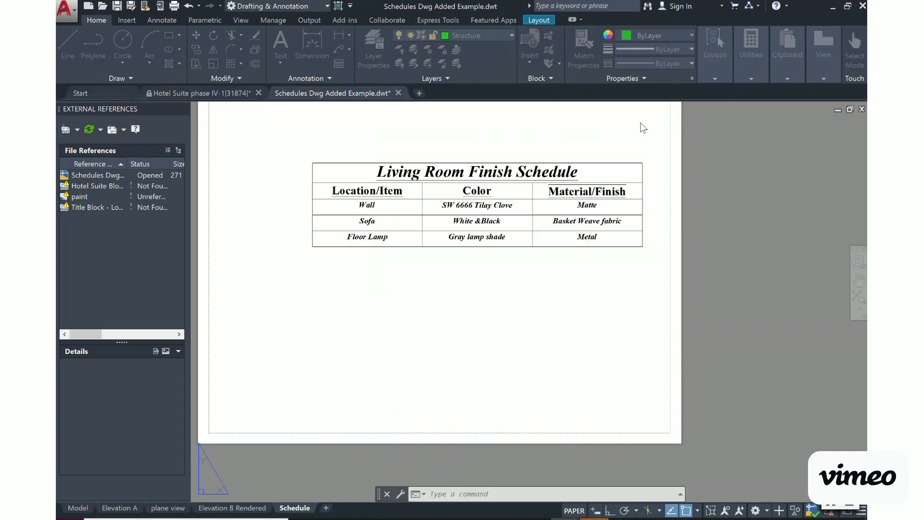
Step: Switch between the Hotel Suite and Schedules template drawings, ending on Hotel Suite phase IV
left_click(196, 94)
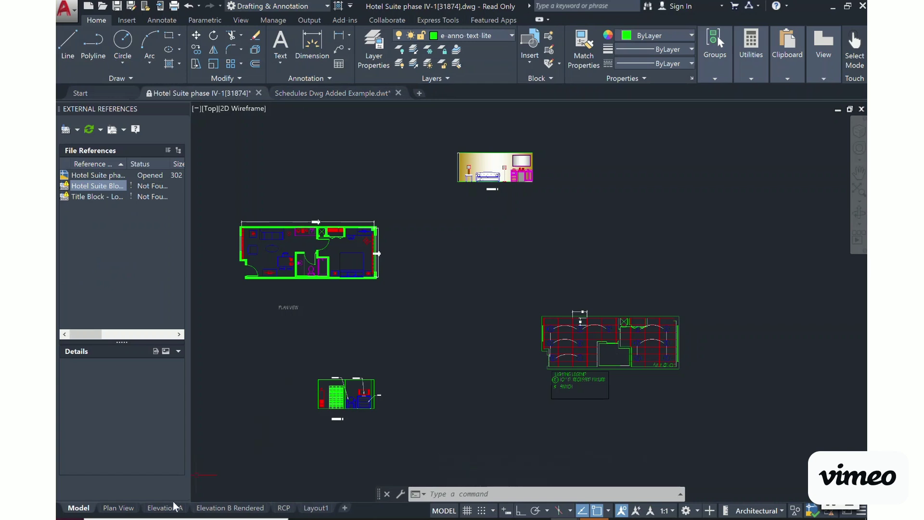
mouse_move(312, 512)
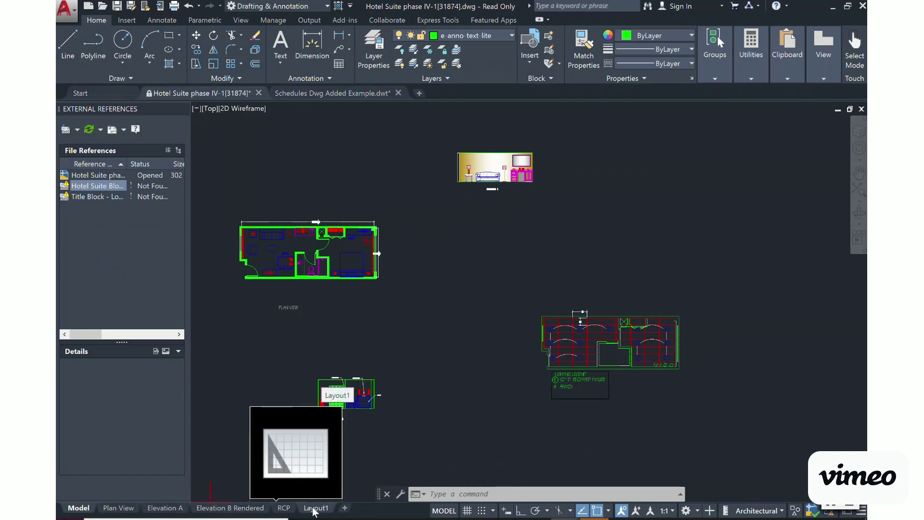
left_click(353, 90)
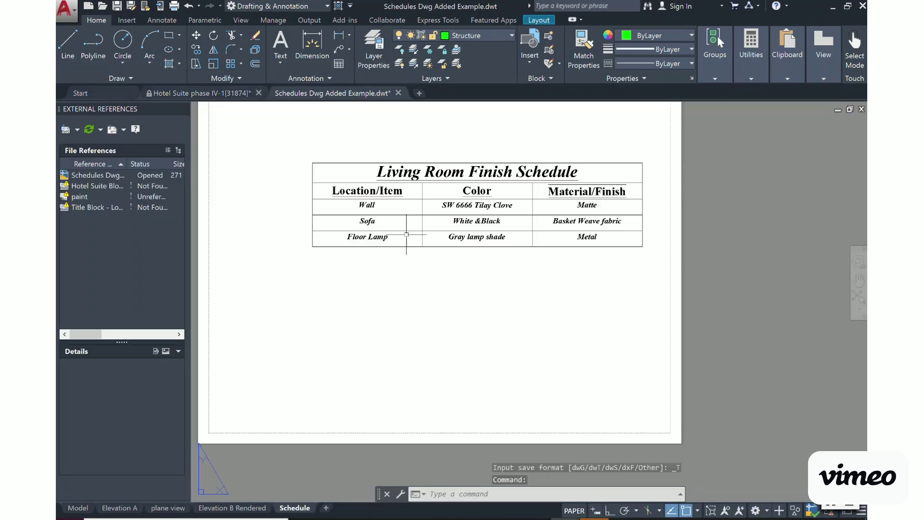
left_click(183, 92)
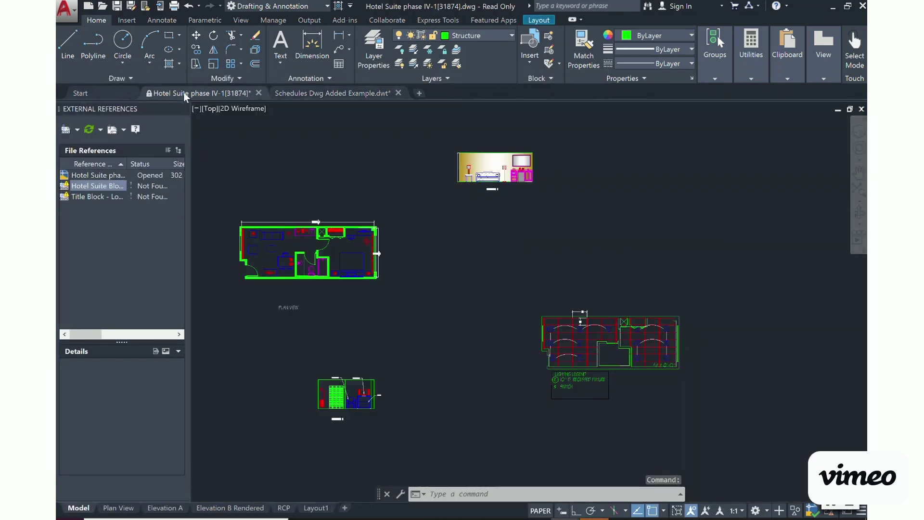
Step: Create a layout from template, choosing Schedules Dwg Added Example.dwt from the drawing template files
right_click(318, 510)
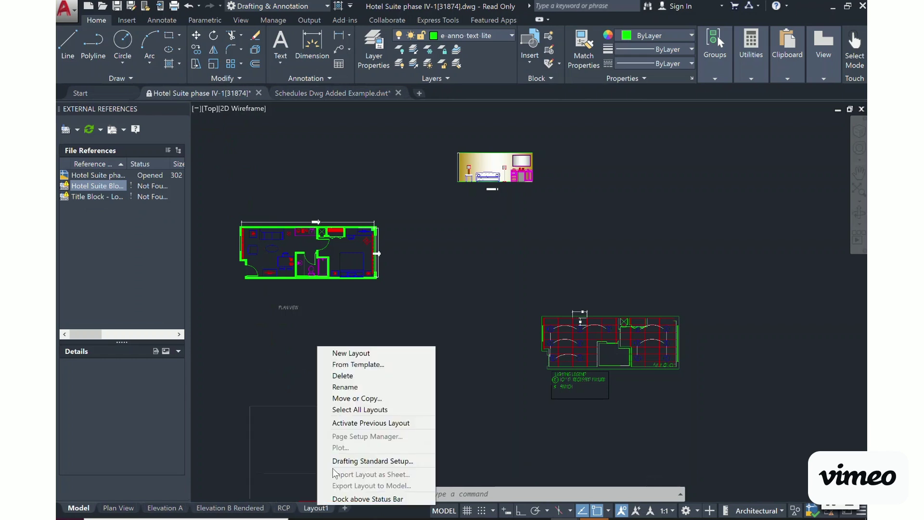
left_click(366, 364)
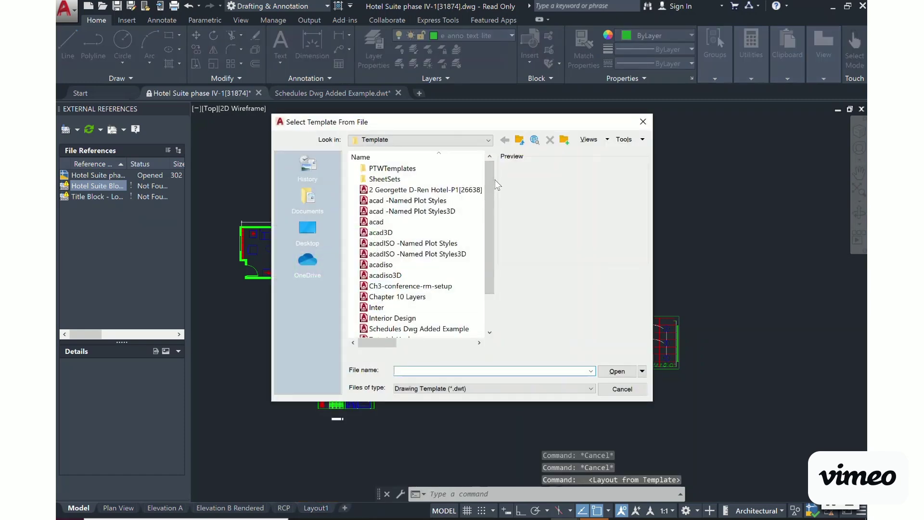
left_click_drag(487, 187, 487, 194)
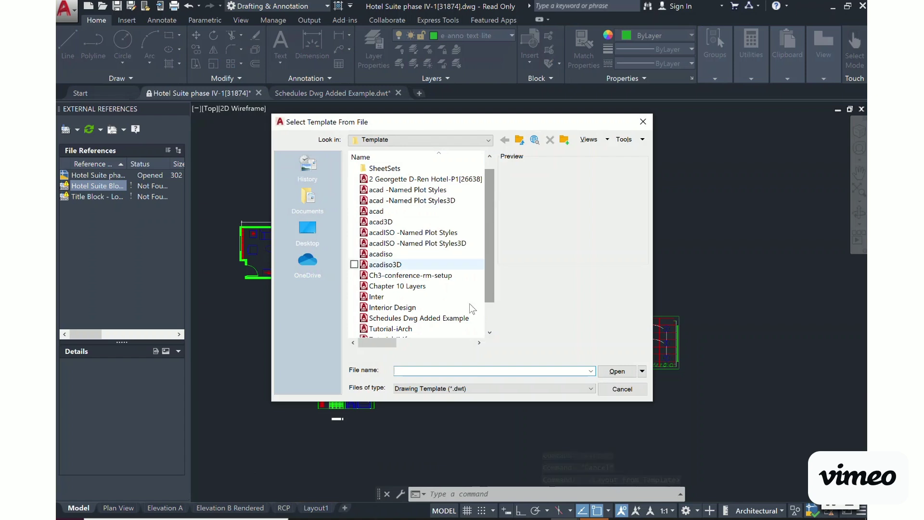
left_click(590, 388)
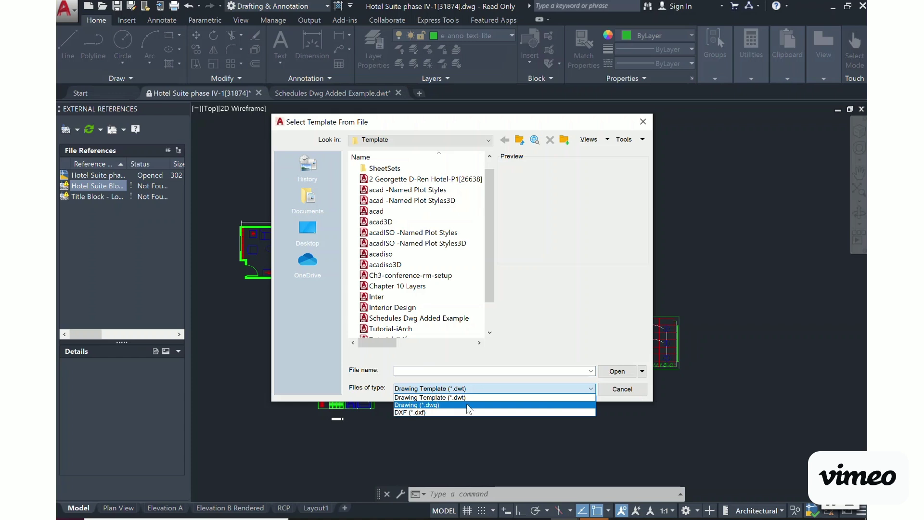
left_click(487, 397)
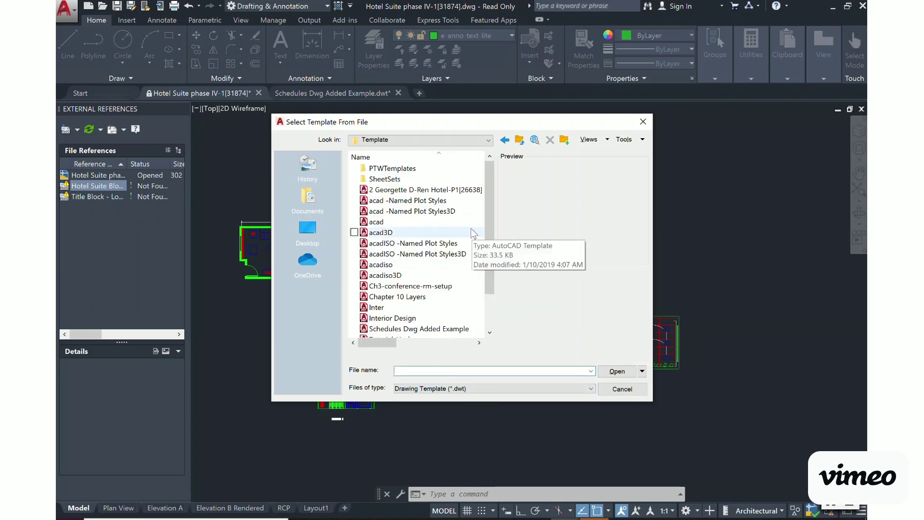
scroll(496, 210, "down", 1)
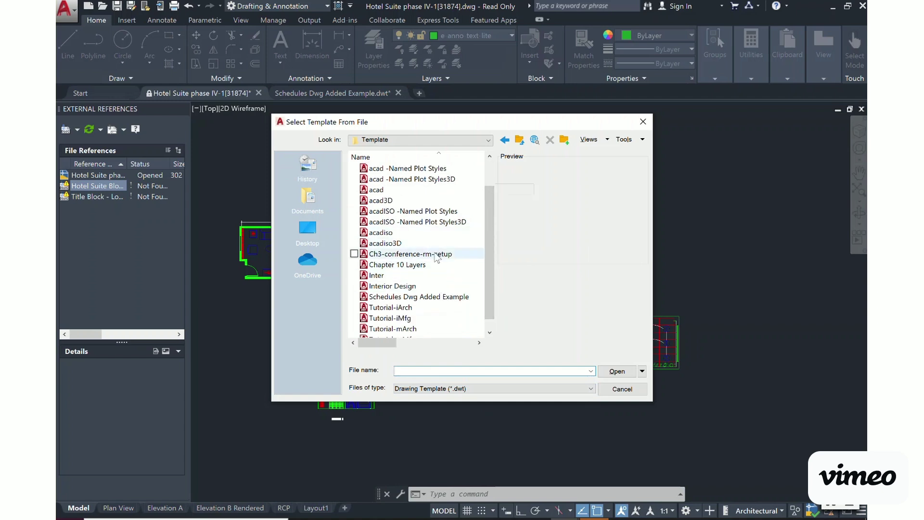
left_click(400, 286)
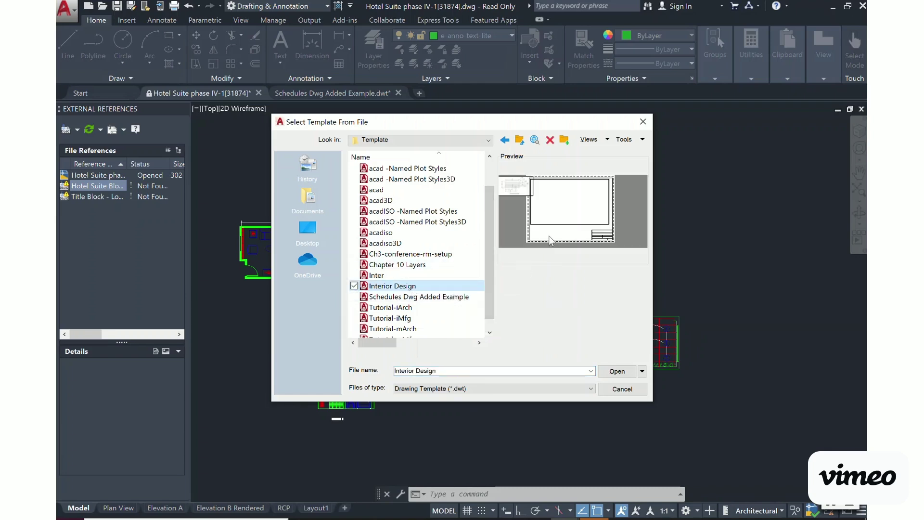
left_click(454, 296)
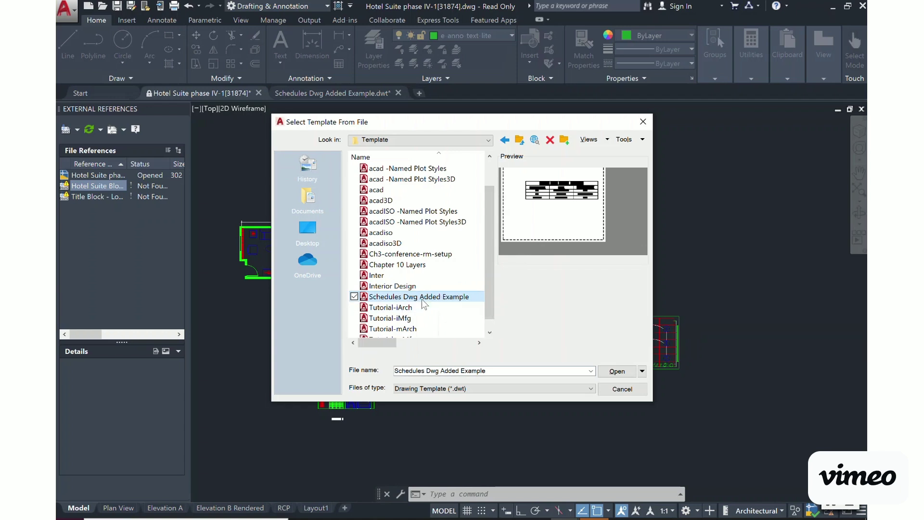
left_click(617, 373)
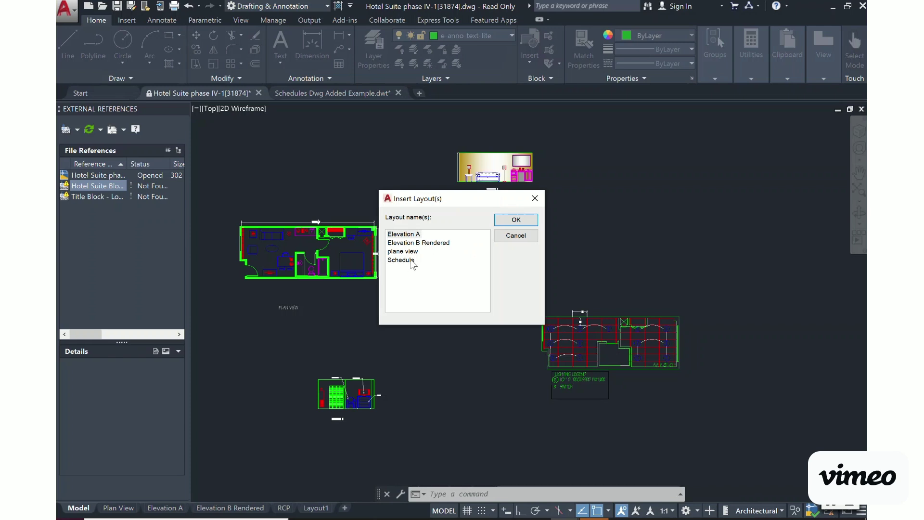
Step: Insert the Schedule layout from the Insert Layout(s) list
left_click(411, 260)
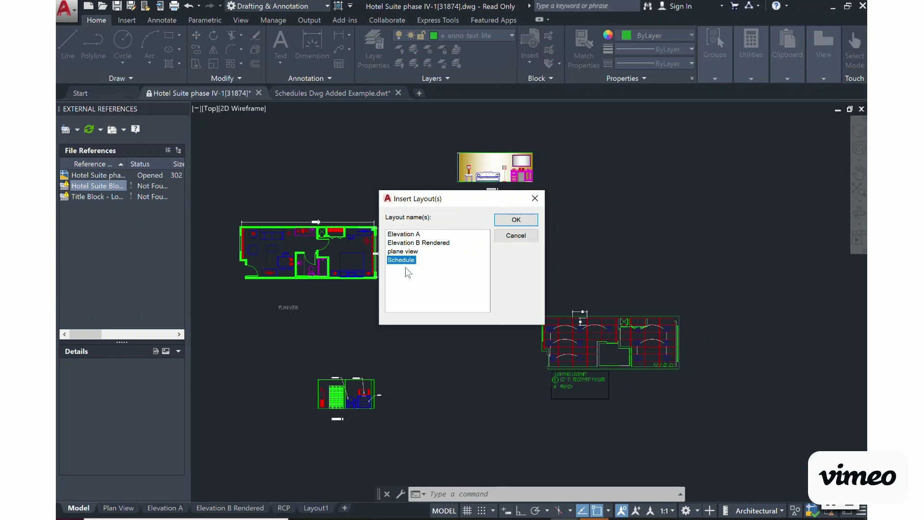
left_click(515, 220)
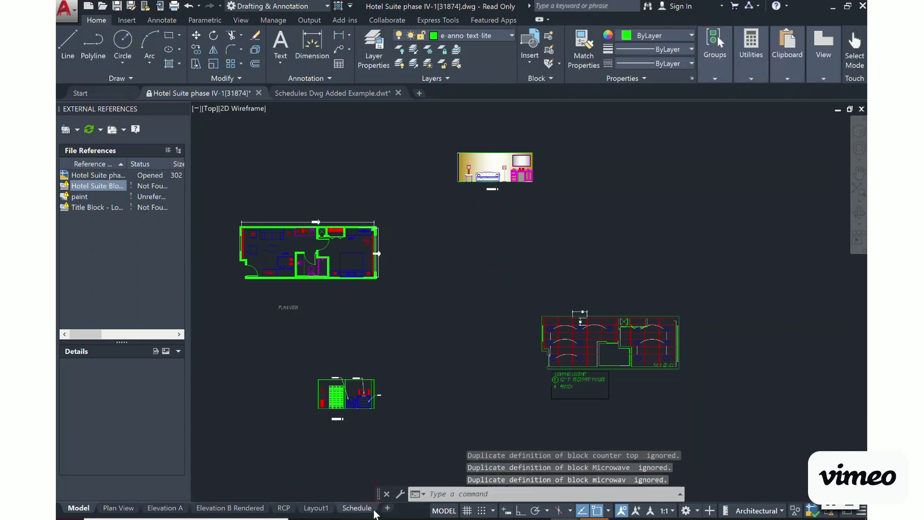
Step: View the new Schedule layout, then Plan View, then the empty Layout1 sheet
mouse_move(369, 511)
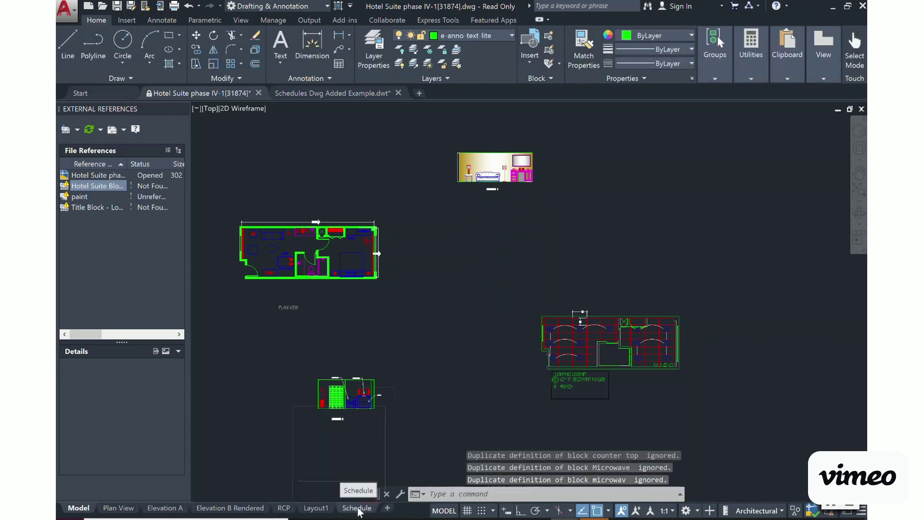
left_click(359, 509)
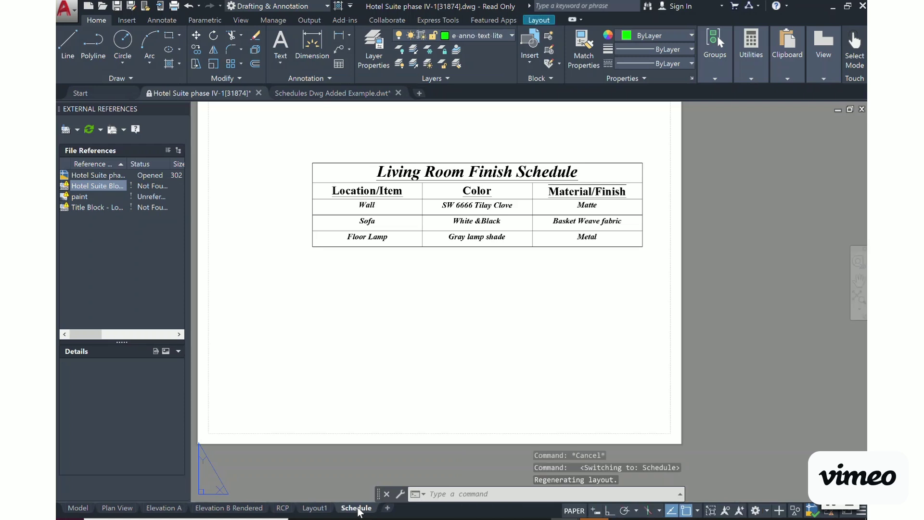
left_click(112, 511)
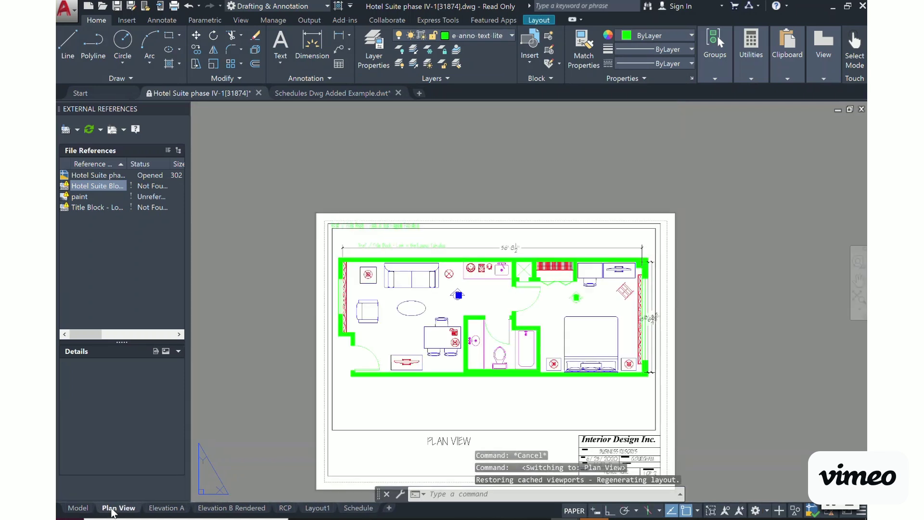
mouse_move(169, 511)
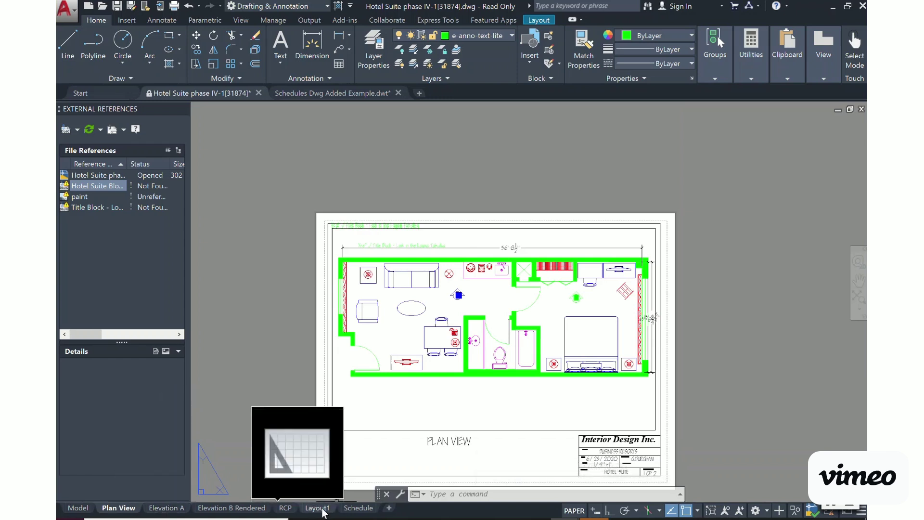
left_click(317, 508)
Step: Delete Layout1 permanently, then go back to the Model tab
right_click(324, 511)
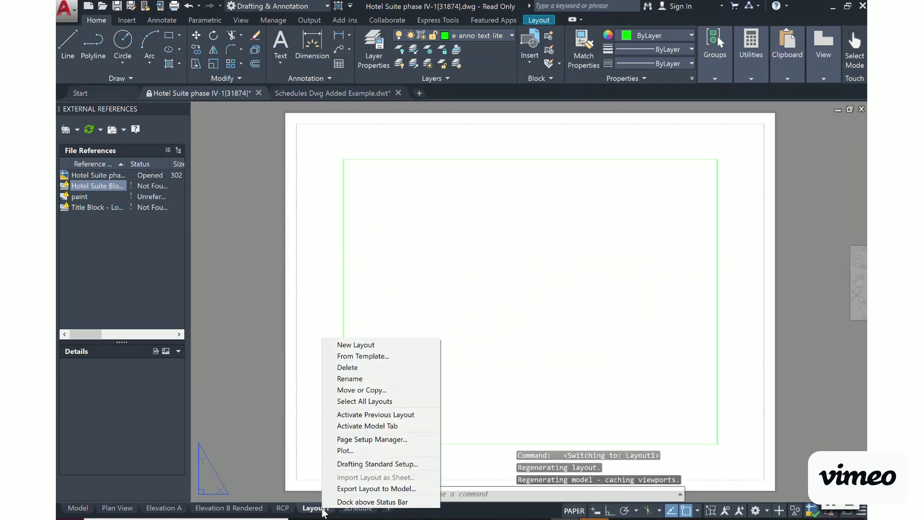
left_click(363, 369)
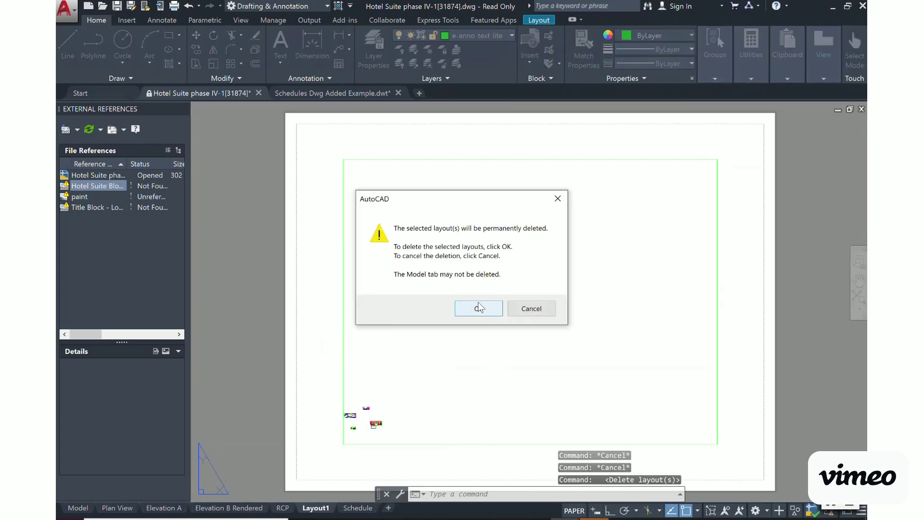
left_click(480, 308)
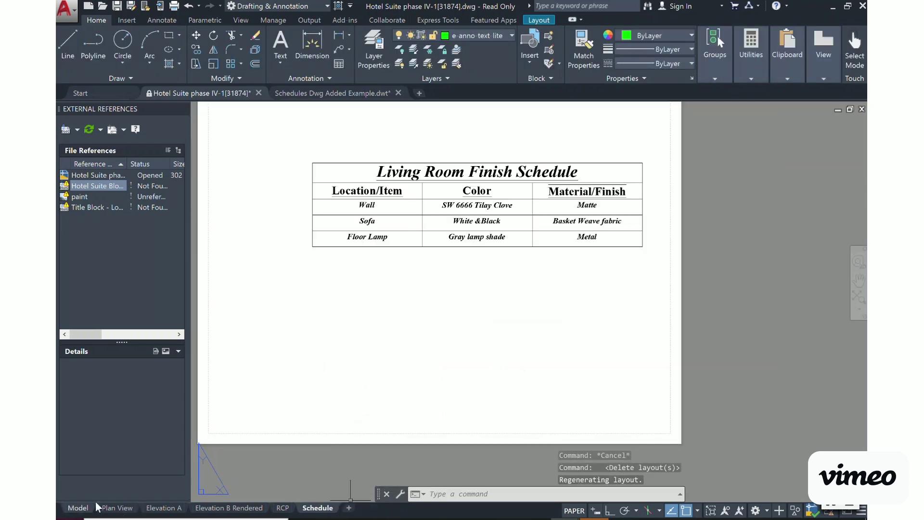
left_click(75, 511)
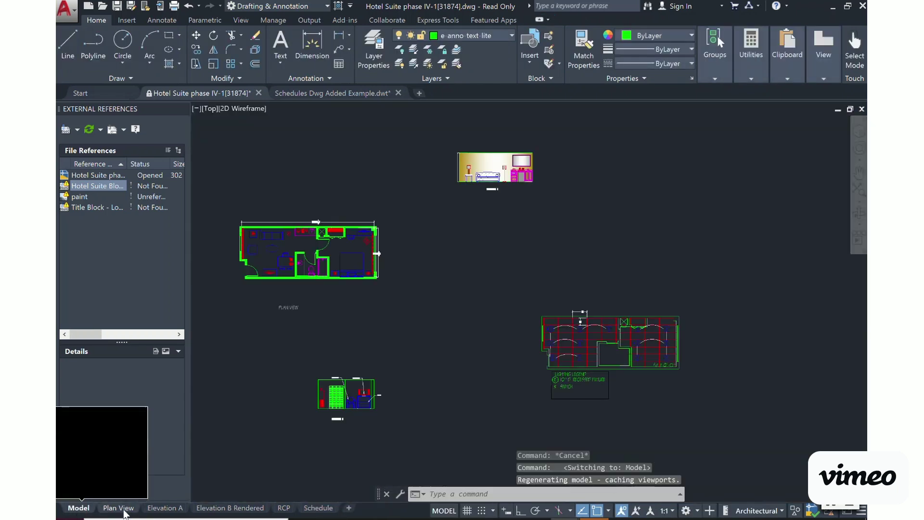
Step: Step through Plan View, Elevation A, Elevation B Rendered, RCP and Schedule layouts
left_click(124, 511)
left_click(169, 509)
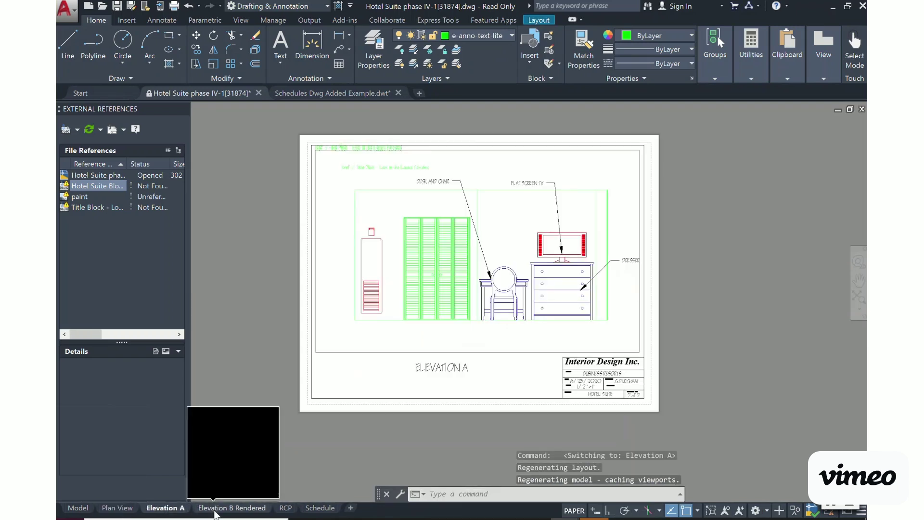
left_click(216, 511)
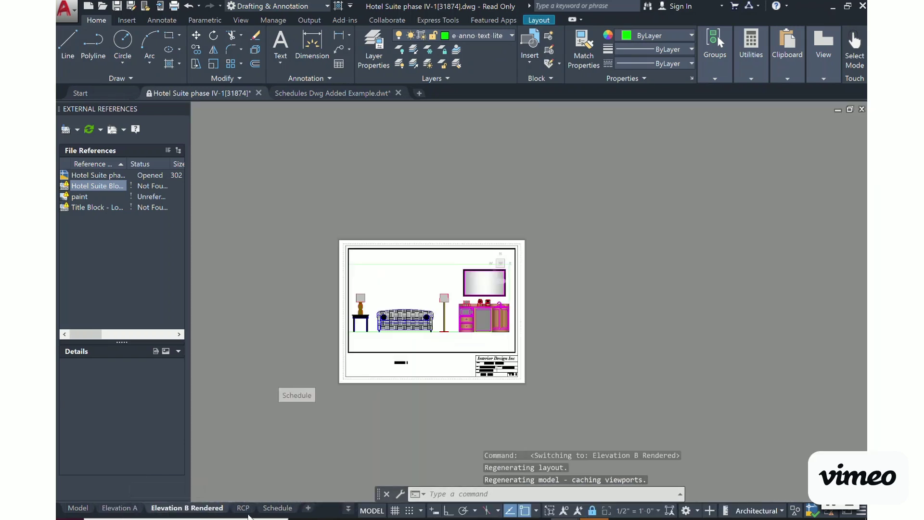
left_click(244, 510)
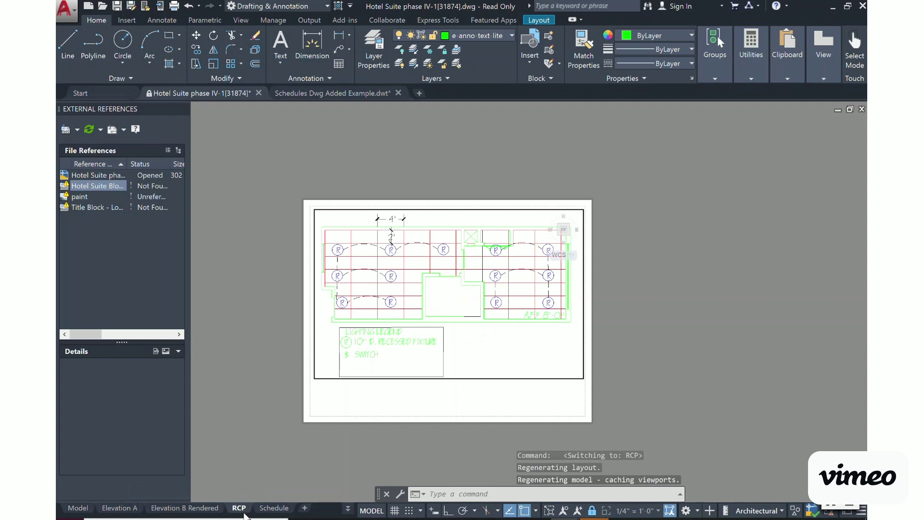
left_click(273, 509)
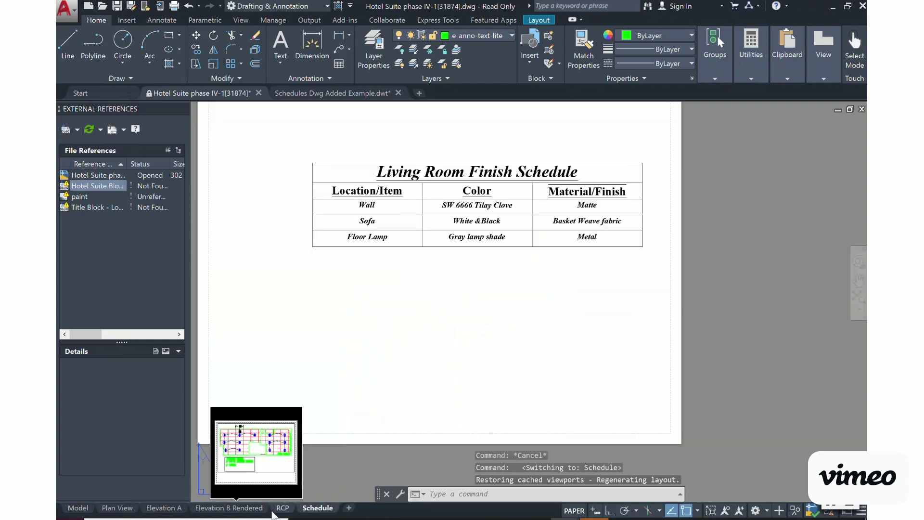